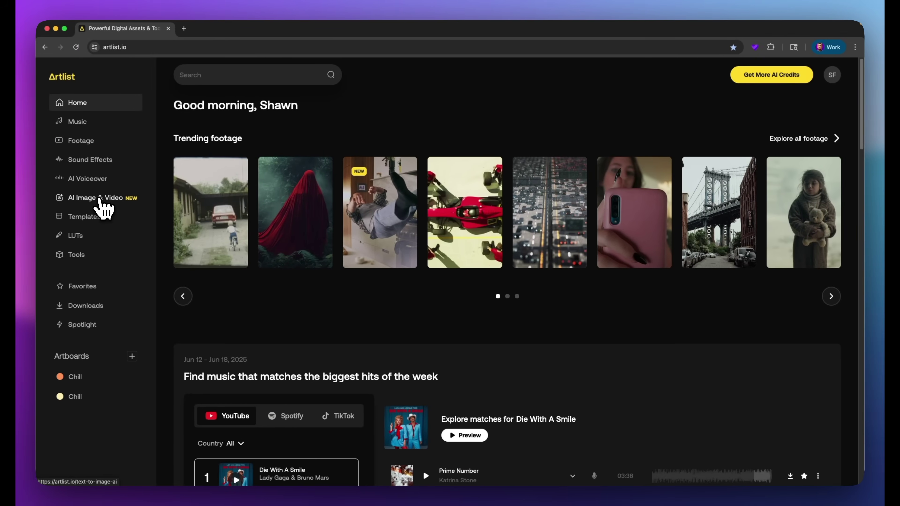
Go to AI Image & Video and show the My Creations gallery of past generations.
{"action": "left_click", "coordinate": [101, 204]}
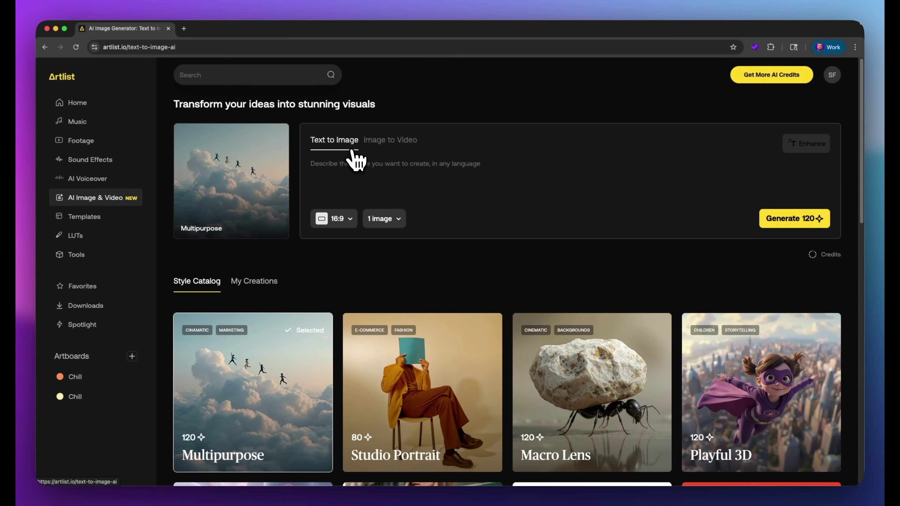
{"action": "left_click", "coordinate": [253, 285]}
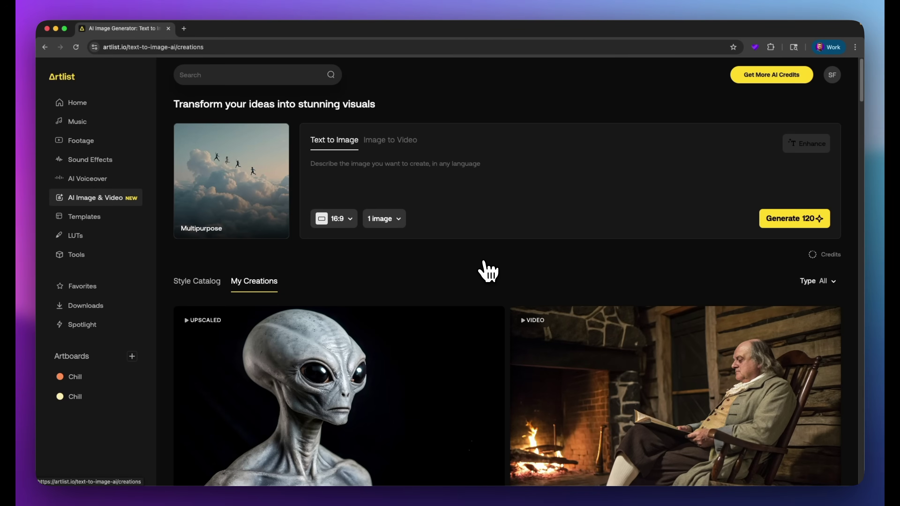
{"action": "scroll", "coordinate": [441, 241], "scroll_direction": "down", "scroll_amount": 20}
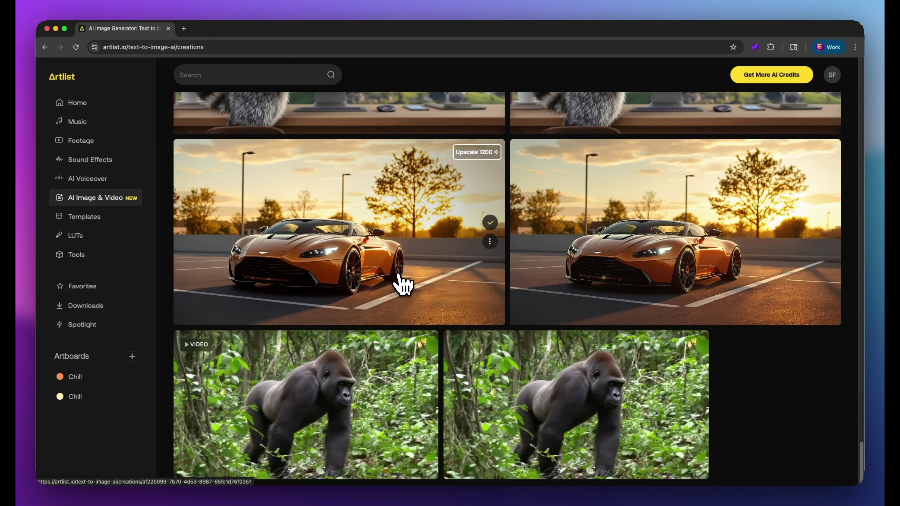
{"action": "scroll", "coordinate": [400, 280], "scroll_direction": "up", "scroll_amount": 5}
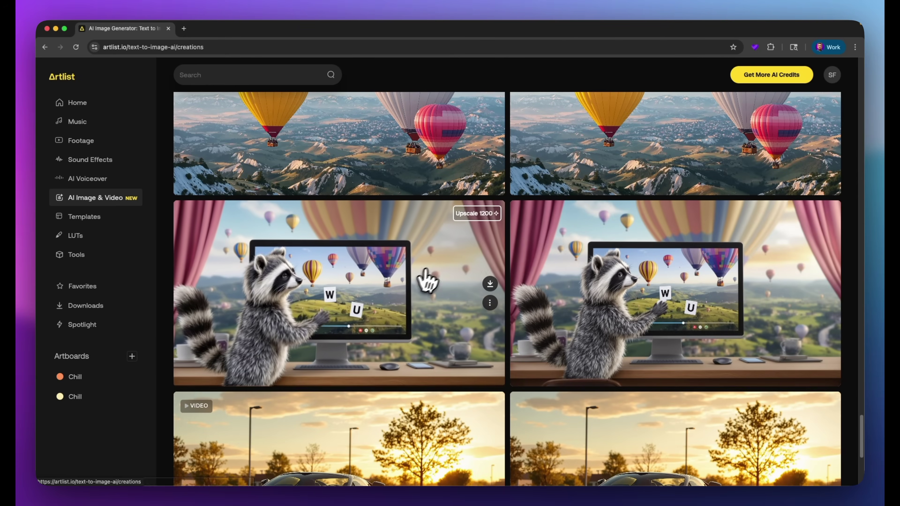
{"action": "scroll", "coordinate": [443, 276], "scroll_direction": "up", "scroll_amount": 2}
{"action": "scroll", "coordinate": [444, 278], "scroll_direction": "up", "scroll_amount": 6}
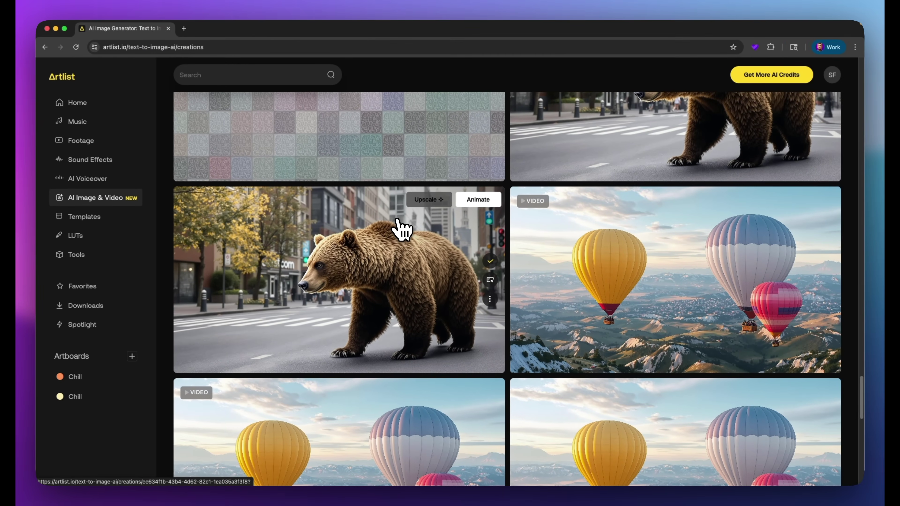
{"action": "scroll", "coordinate": [553, 163], "scroll_direction": "up", "scroll_amount": 2}
{"action": "scroll", "coordinate": [623, 225], "scroll_direction": "up", "scroll_amount": 5}
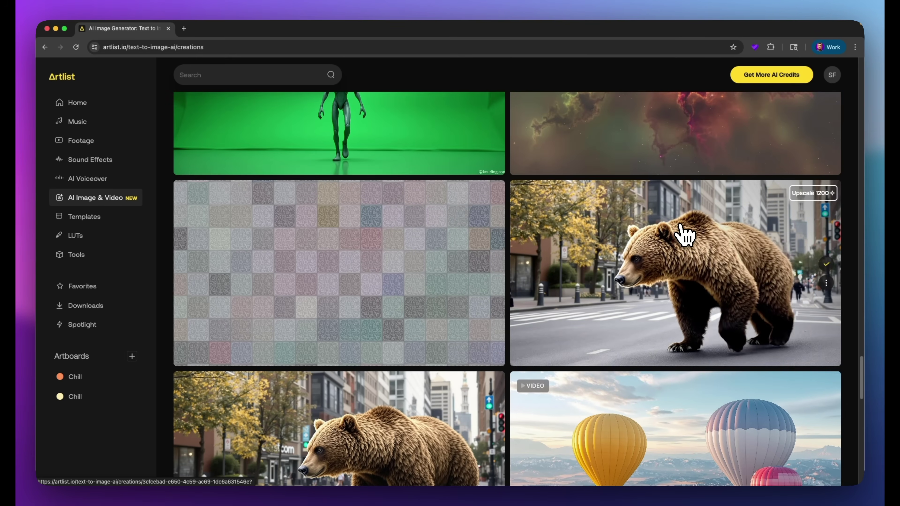
{"action": "scroll", "coordinate": [340, 221], "scroll_direction": "up", "scroll_amount": 3}
{"action": "scroll", "coordinate": [339, 222], "scroll_direction": "up", "scroll_amount": 6}
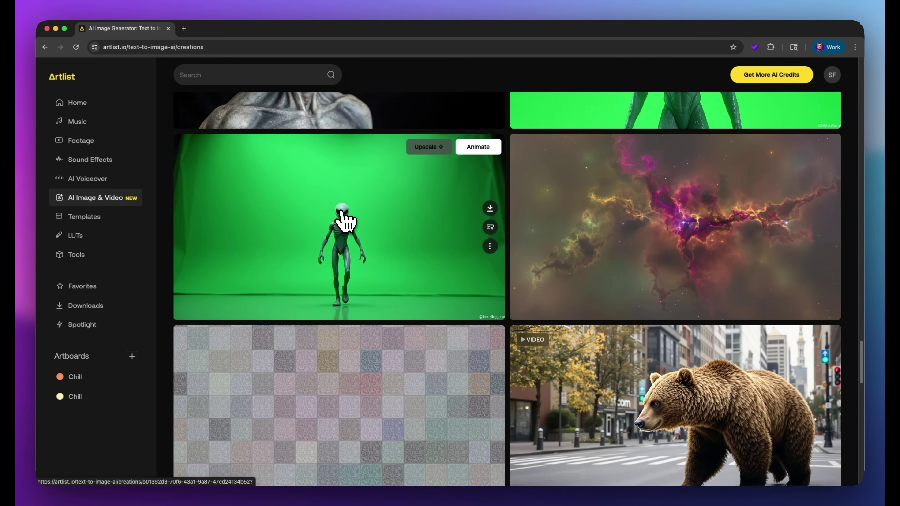
{"action": "scroll", "coordinate": [591, 174], "scroll_direction": "up", "scroll_amount": 1}
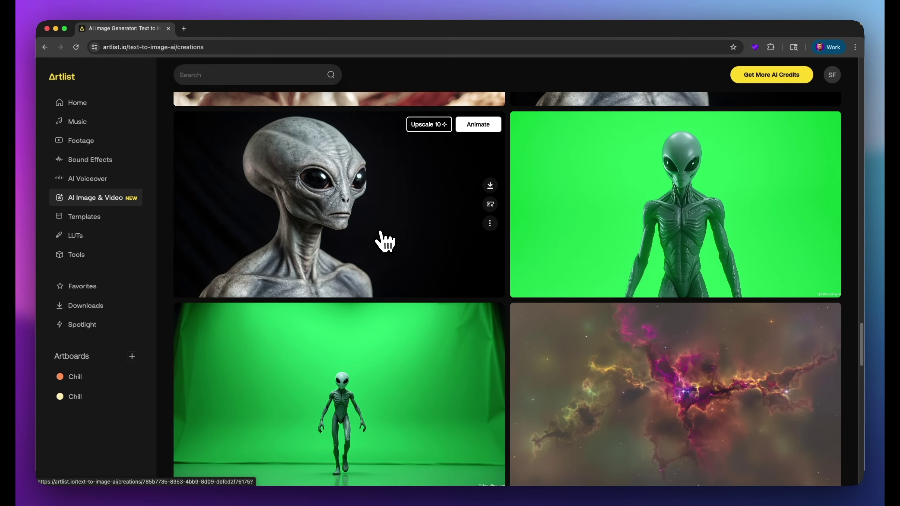
{"action": "scroll", "coordinate": [368, 237], "scroll_direction": "up", "scroll_amount": 3}
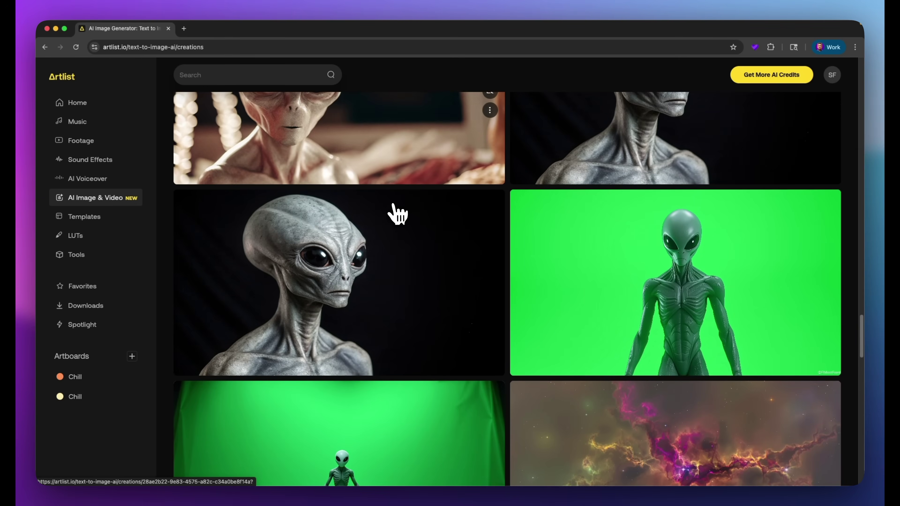
{"action": "scroll", "coordinate": [395, 210], "scroll_direction": "up", "scroll_amount": 10}
{"action": "scroll", "coordinate": [401, 237], "scroll_direction": "down", "scroll_amount": 5}
{"action": "scroll", "coordinate": [401, 238], "scroll_direction": "up", "scroll_amount": 4}
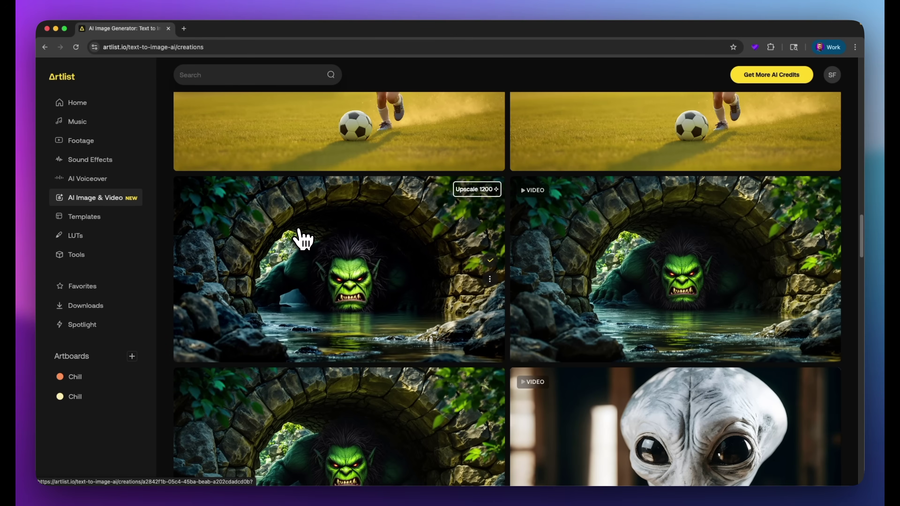
{"action": "scroll", "coordinate": [301, 257], "scroll_direction": "up", "scroll_amount": 3}
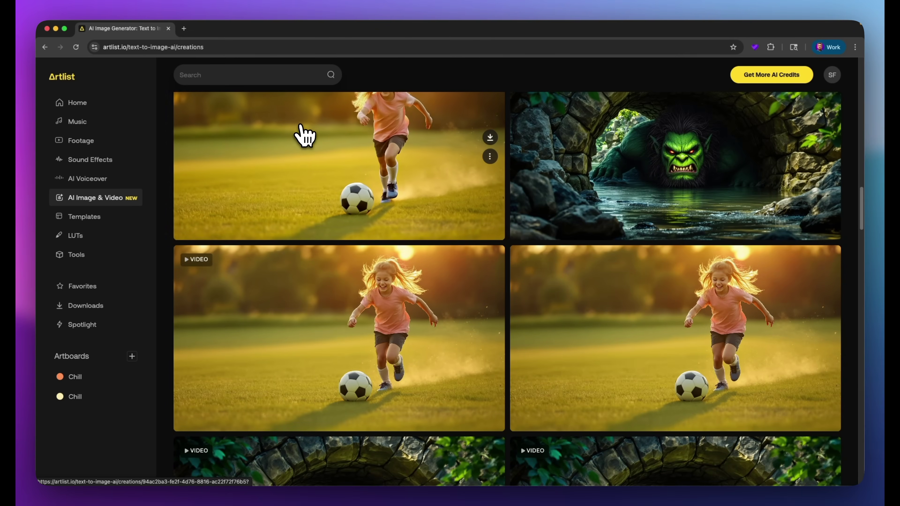
{"action": "scroll", "coordinate": [305, 138], "scroll_direction": "up", "scroll_amount": 2}
{"action": "scroll", "coordinate": [348, 195], "scroll_direction": "up", "scroll_amount": 3}
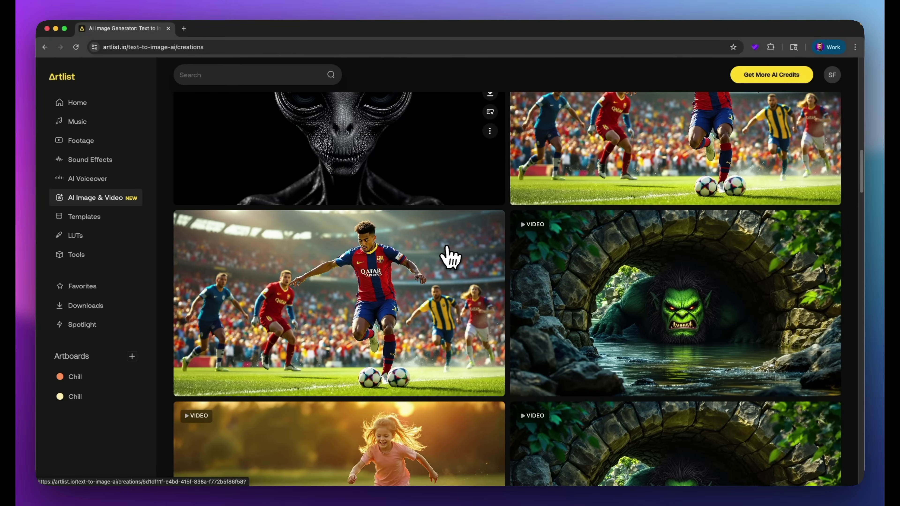
{"action": "scroll", "coordinate": [428, 255], "scroll_direction": "down", "scroll_amount": 1}
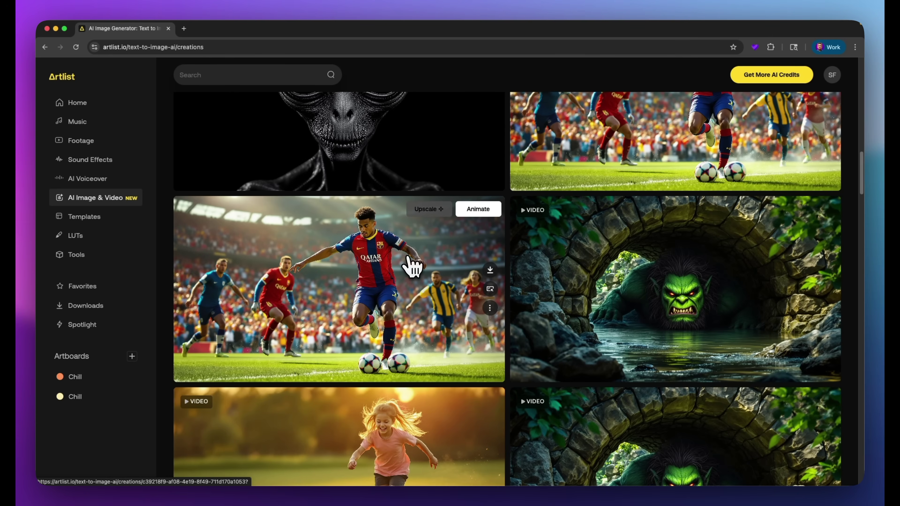
{"action": "scroll", "coordinate": [372, 256], "scroll_direction": "down", "scroll_amount": 5}
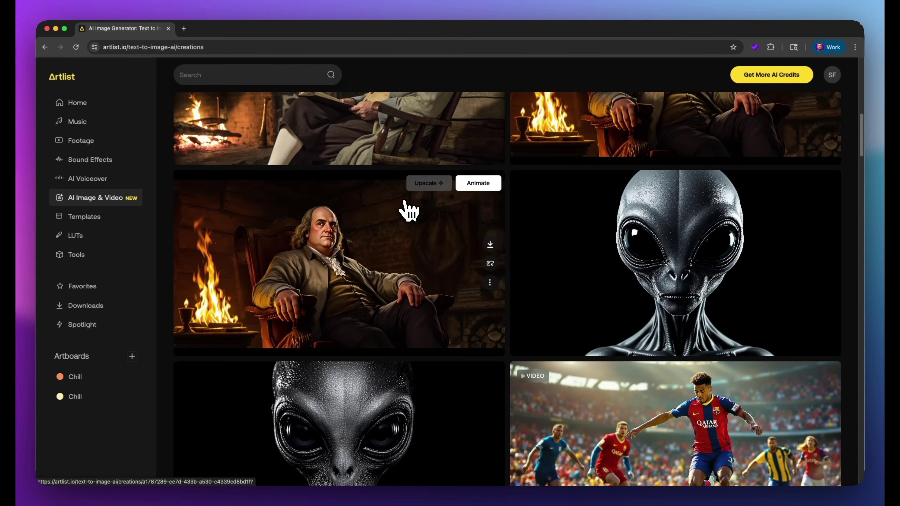
{"action": "scroll", "coordinate": [400, 217], "scroll_direction": "up", "scroll_amount": 5}
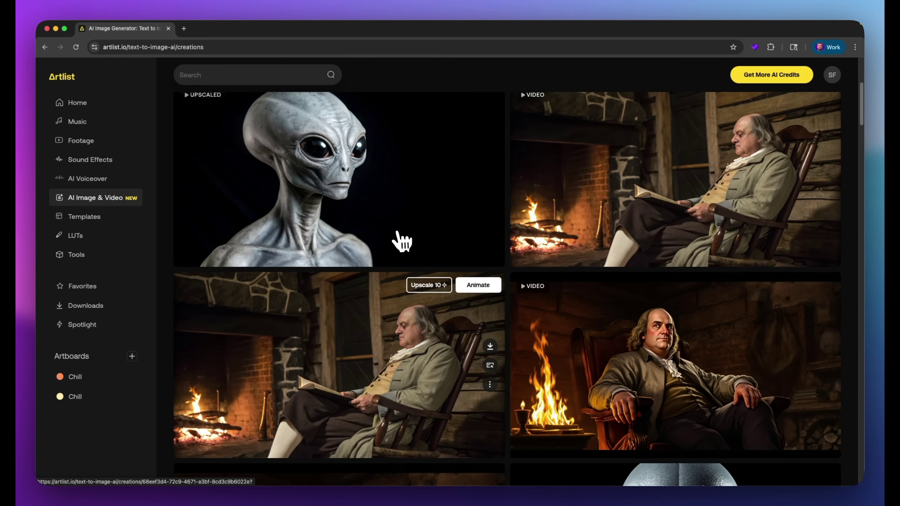
{"action": "scroll", "coordinate": [380, 245], "scroll_direction": "up", "scroll_amount": 5}
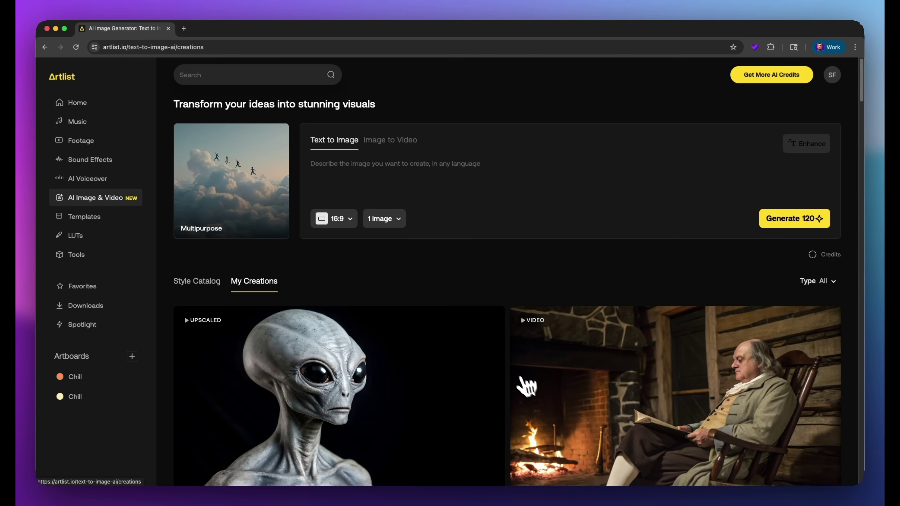
{"action": "scroll", "coordinate": [500, 367], "scroll_direction": "down", "scroll_amount": 5}
{"action": "scroll", "coordinate": [355, 426], "scroll_direction": "up", "scroll_amount": 5}
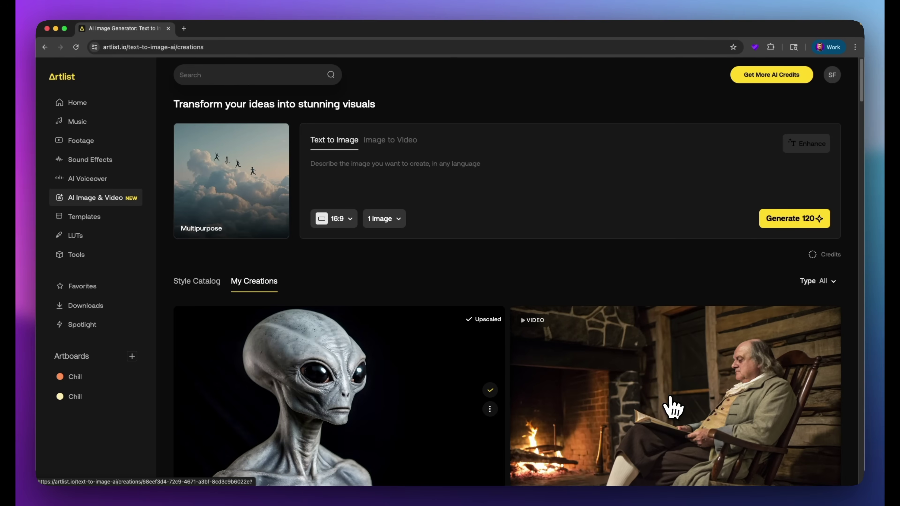
Switch to Image to Video and review the duration and resolution choices (5 seconds, 720p).
{"action": "left_click", "coordinate": [401, 146]}
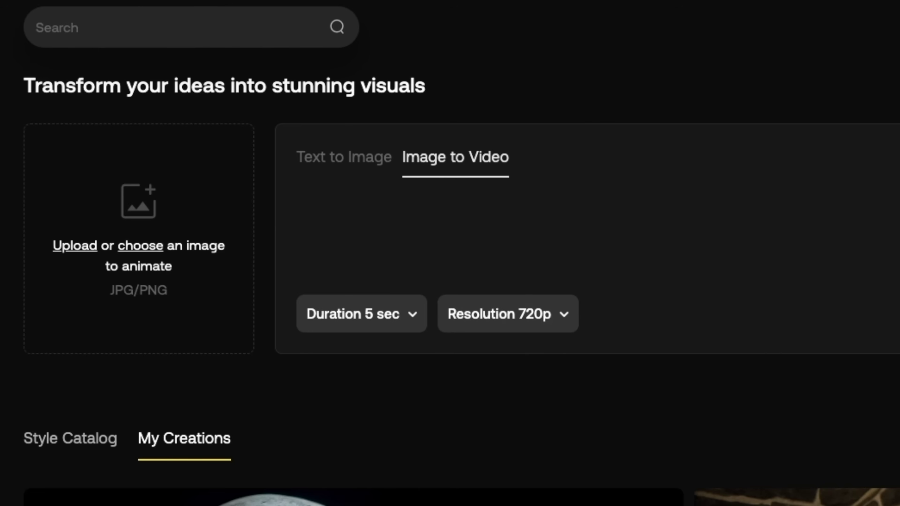
{"action": "left_click", "coordinate": [390, 314]}
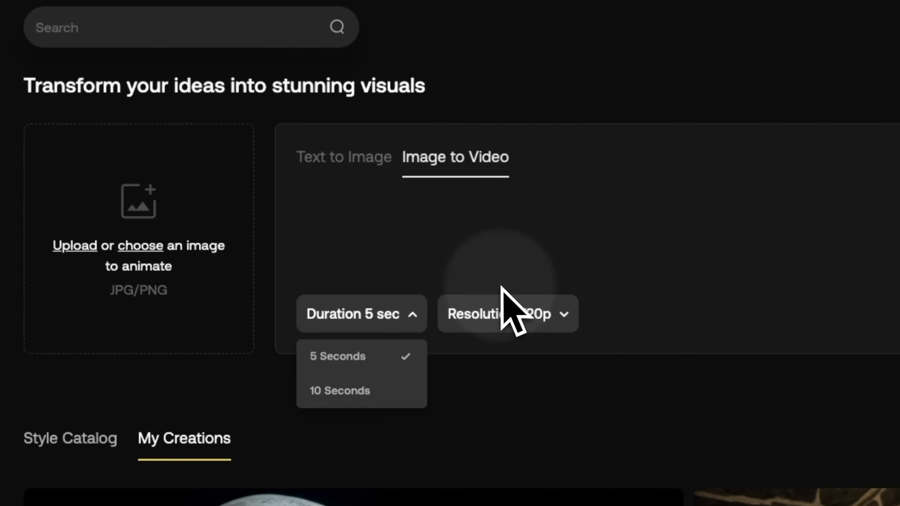
{"action": "left_click", "coordinate": [535, 314]}
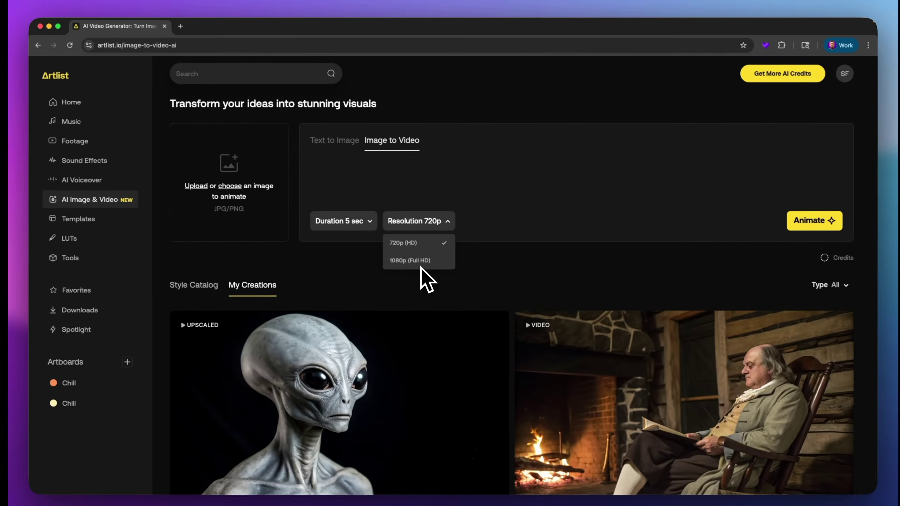
{"action": "scroll", "coordinate": [868, 321], "scroll_direction": "down", "scroll_amount": 5}
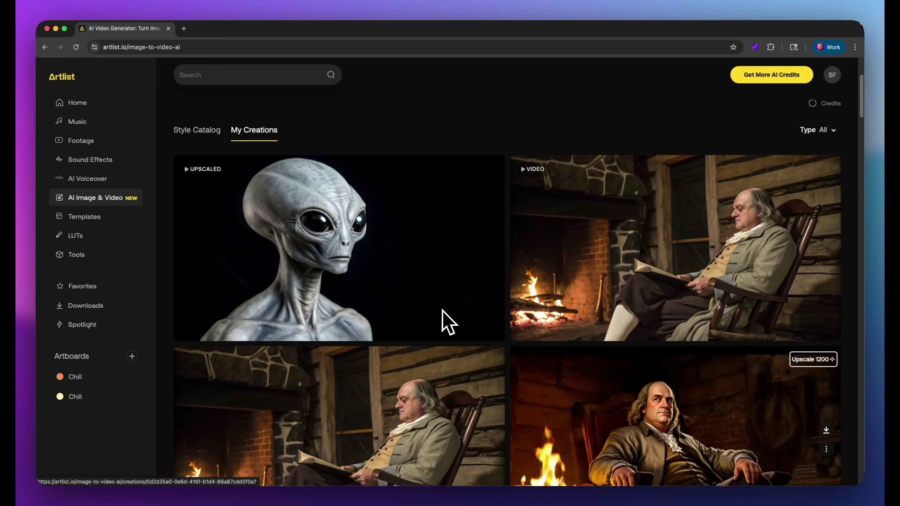
{"action": "scroll", "coordinate": [319, 347], "scroll_direction": "down", "scroll_amount": 3}
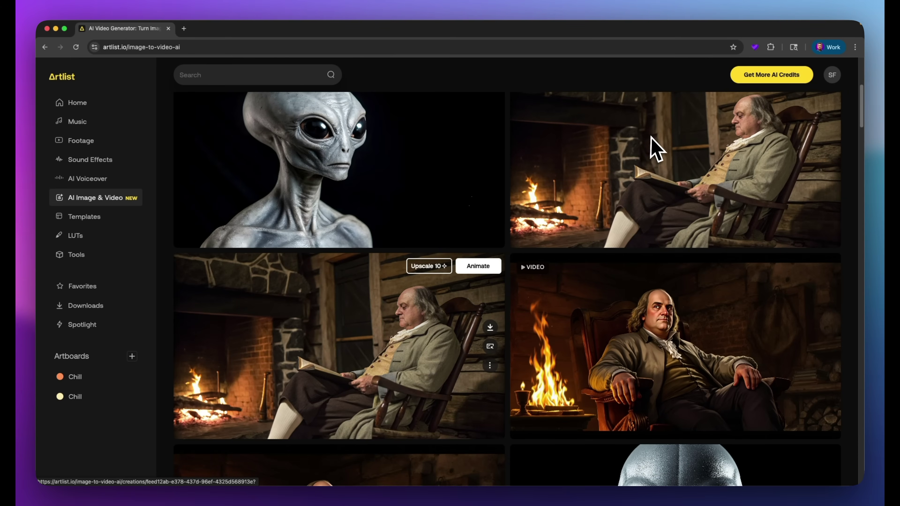
{"action": "scroll", "coordinate": [708, 174], "scroll_direction": "up", "scroll_amount": 1}
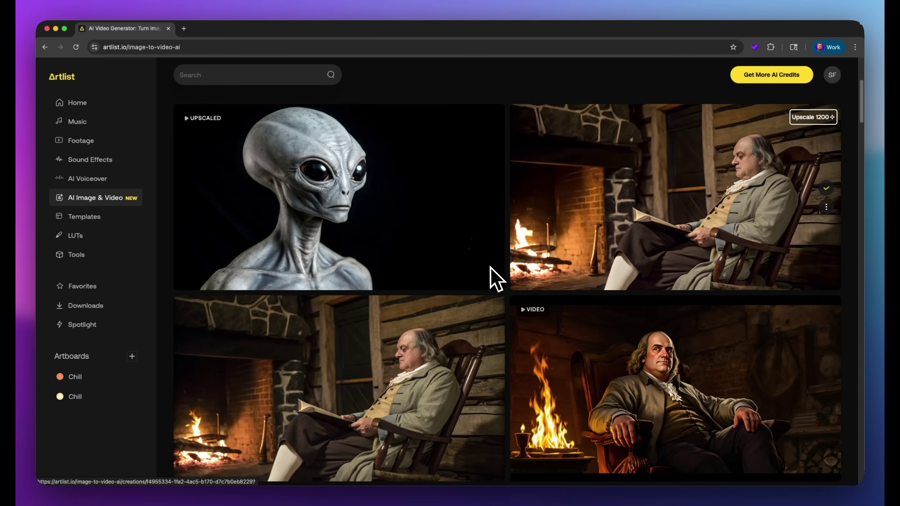
{"action": "scroll", "coordinate": [479, 280], "scroll_direction": "up", "scroll_amount": 5}
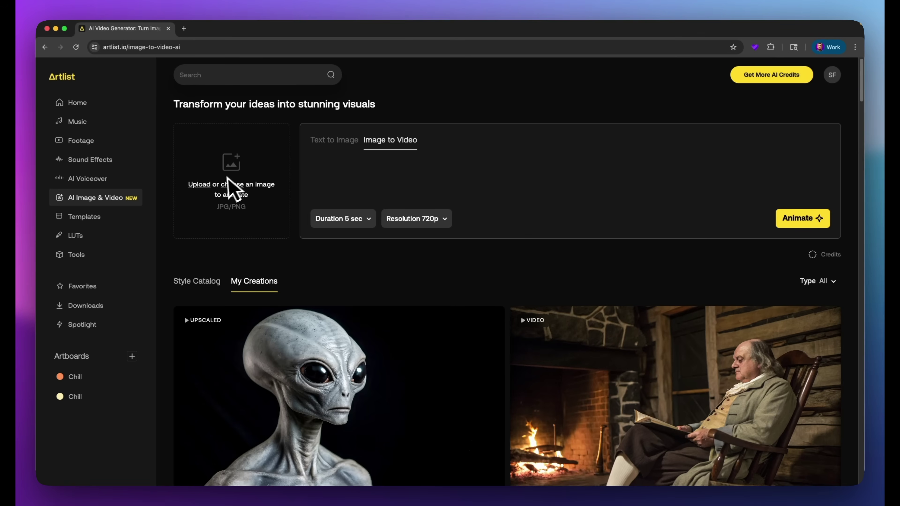
Upload testimage.jpg from the Desktop as the source image.
{"action": "left_click", "coordinate": [200, 186]}
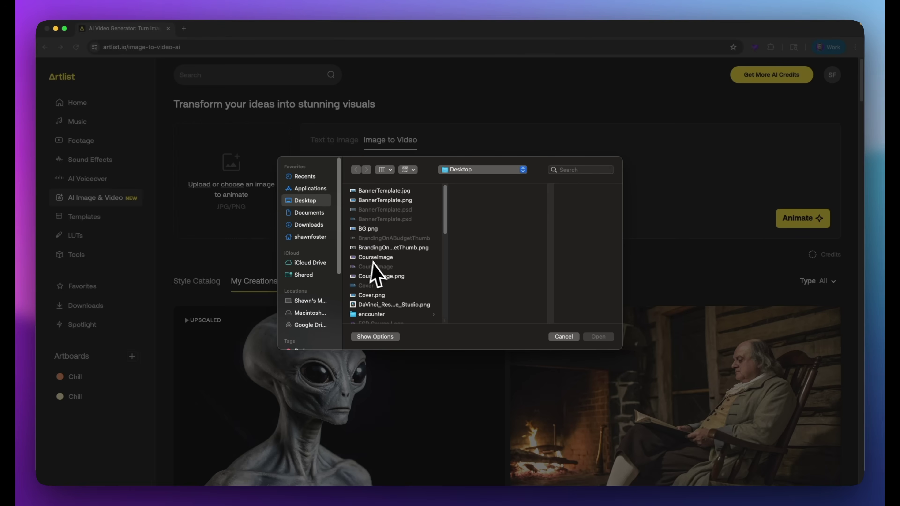
{"action": "scroll", "coordinate": [407, 264], "scroll_direction": "down", "scroll_amount": 15}
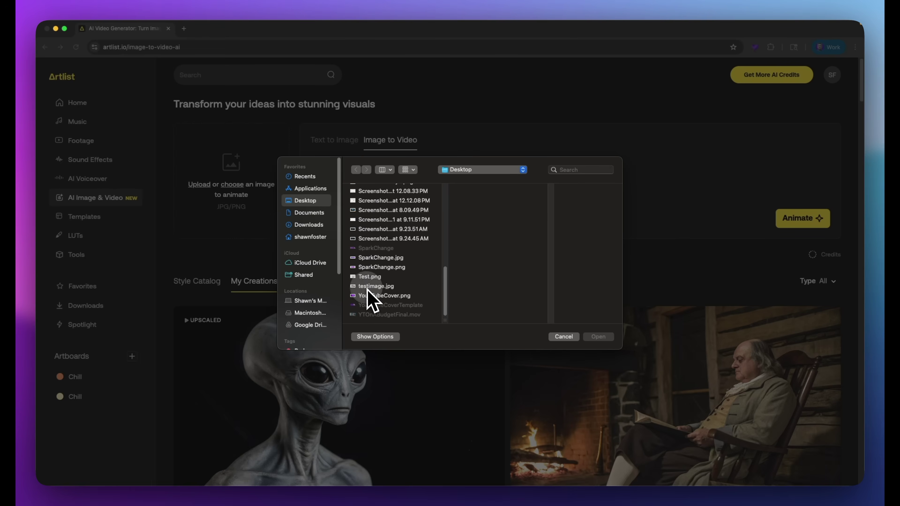
{"action": "left_click", "coordinate": [421, 287]}
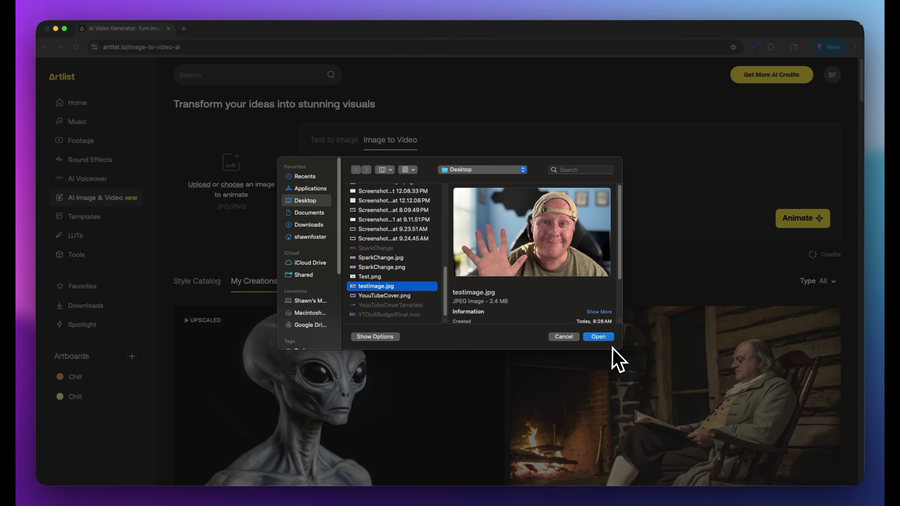
{"action": "left_click", "coordinate": [605, 339]}
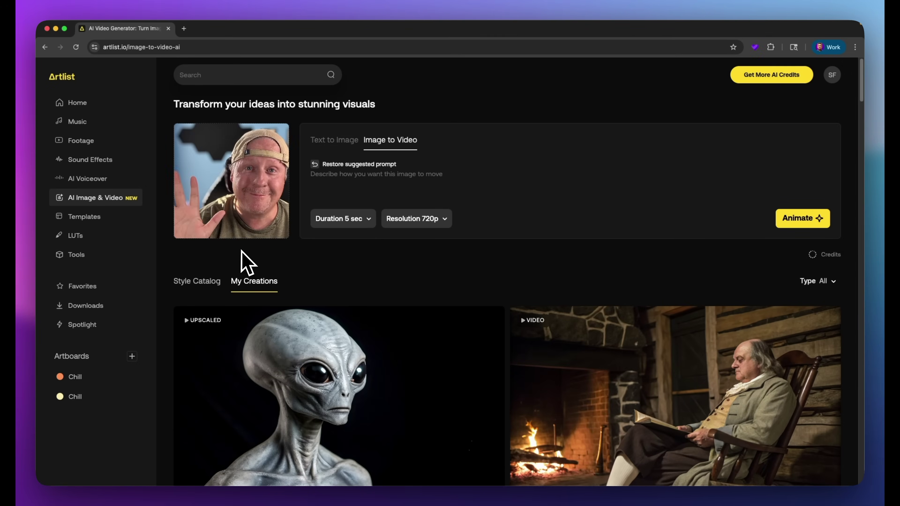
Paste the prompt: man waves hello, a photorealistic snake crawls over his shoulders, expression turns concerned.
{"action": "type", "text": "I want the subject in this image to be waving to the camera as if he is saying hello to someone and then I want a photorealistic snake to crawl out from behind his back up from the chair and slither across his shoulders.  I want his facial expression to change from happy to concerned as the snake slithers along his shoulders."}
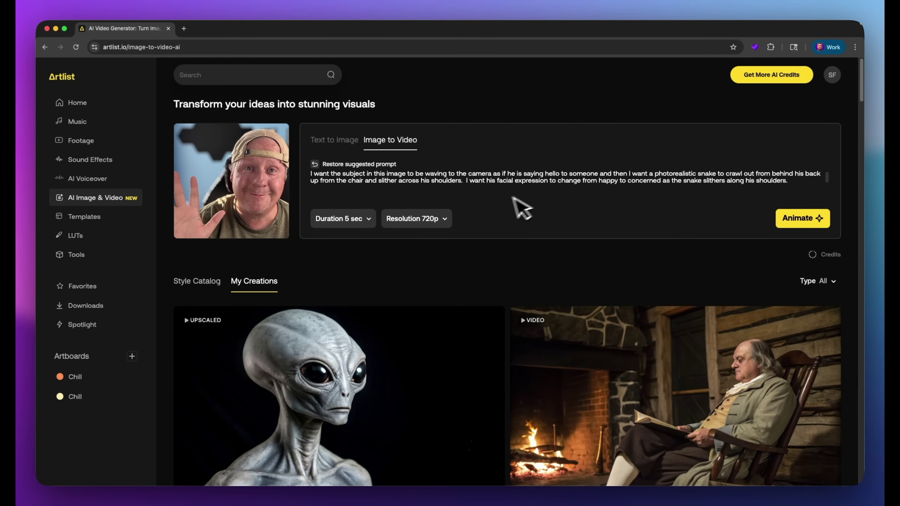
Set the video duration to 10 Seconds and resolution to 1080p (Full HD).
{"action": "left_click", "coordinate": [371, 222]}
{"action": "left_click", "coordinate": [356, 258]}
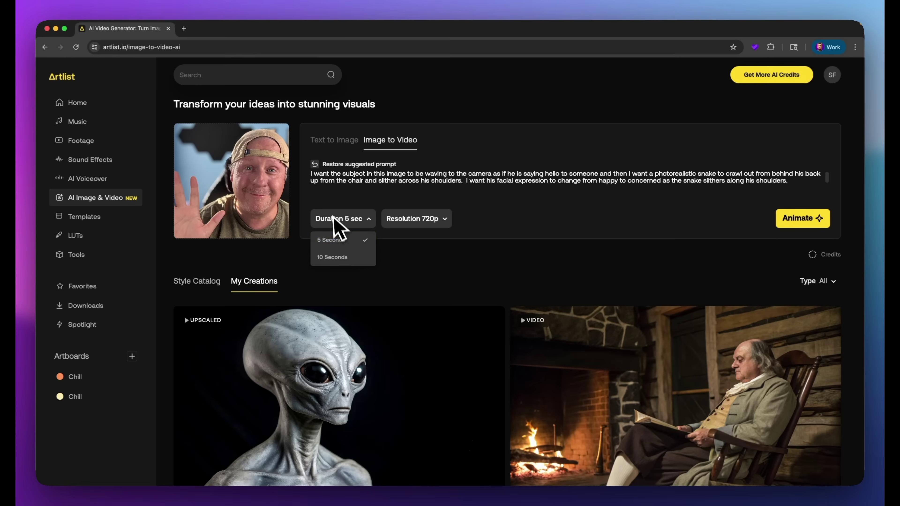
{"action": "left_click", "coordinate": [398, 222]}
{"action": "left_click", "coordinate": [406, 258]}
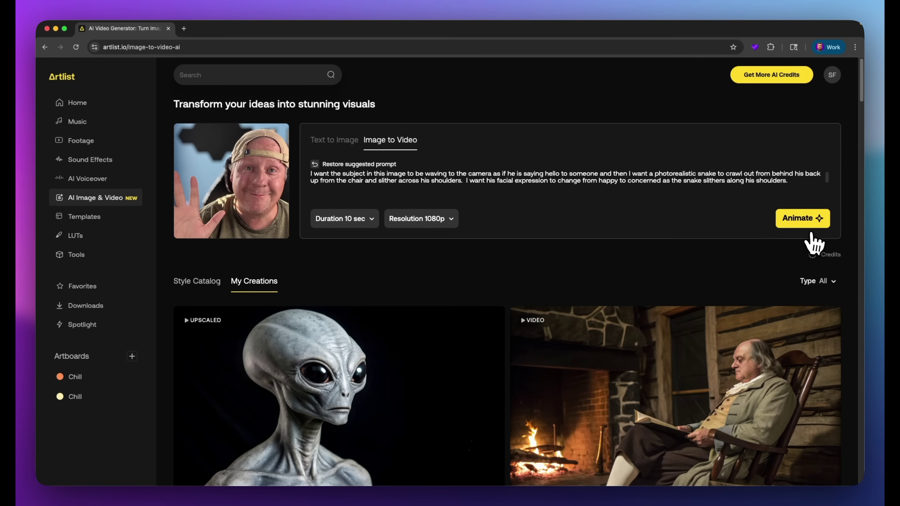
Animate the image and wait for the snake video to appear in My Creations.
{"action": "left_click", "coordinate": [794, 220]}
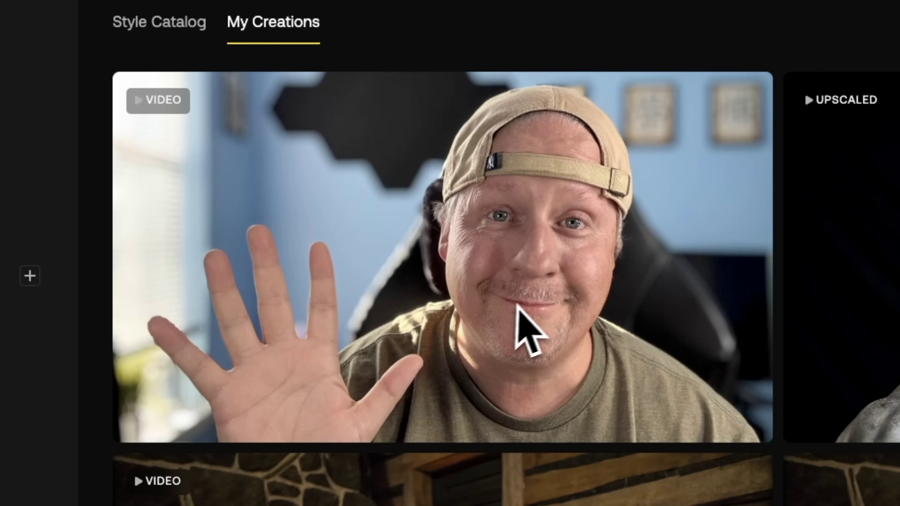
{"action": "mouse_move", "coordinate": [516, 185]}
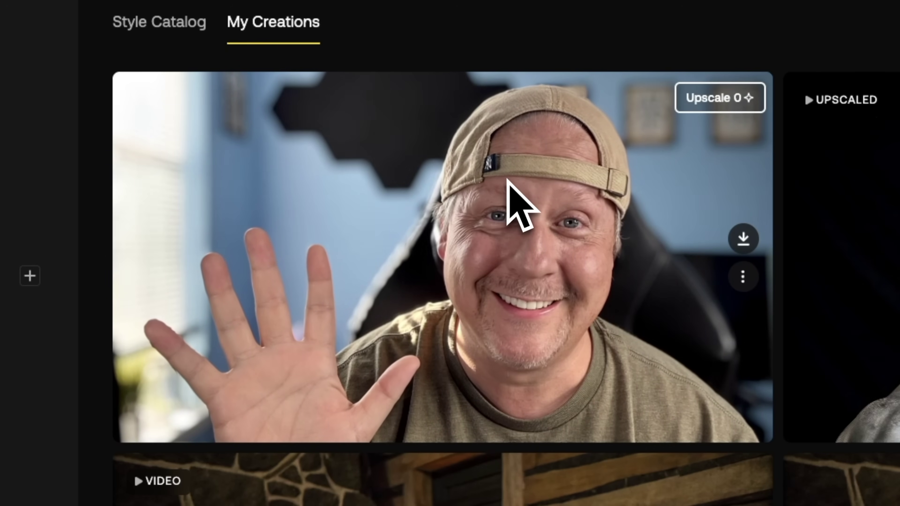